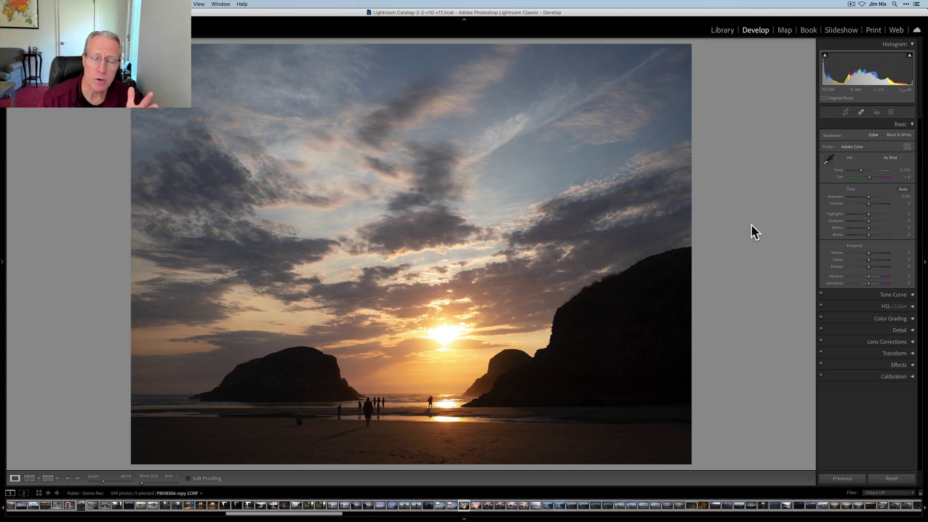
Set Temp 4,682, Tint +12, Contrast +61, Highlights −44, Shadows +84, then compare Before/After.
click(860, 170)
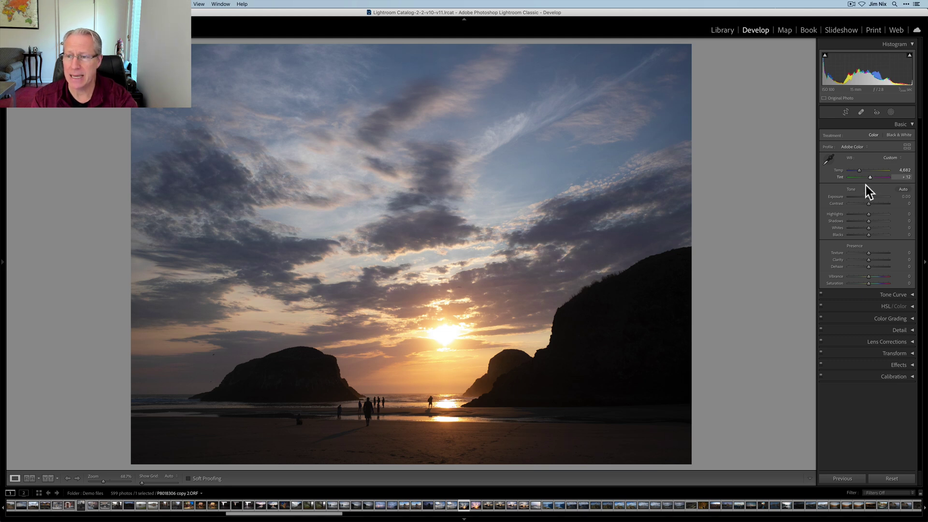
drag(868, 203, 877, 202)
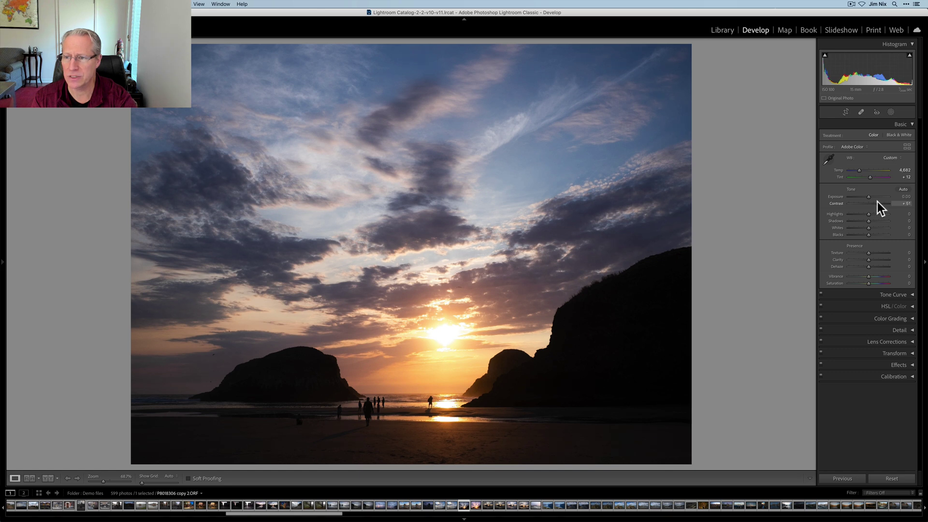
drag(868, 216, 860, 214)
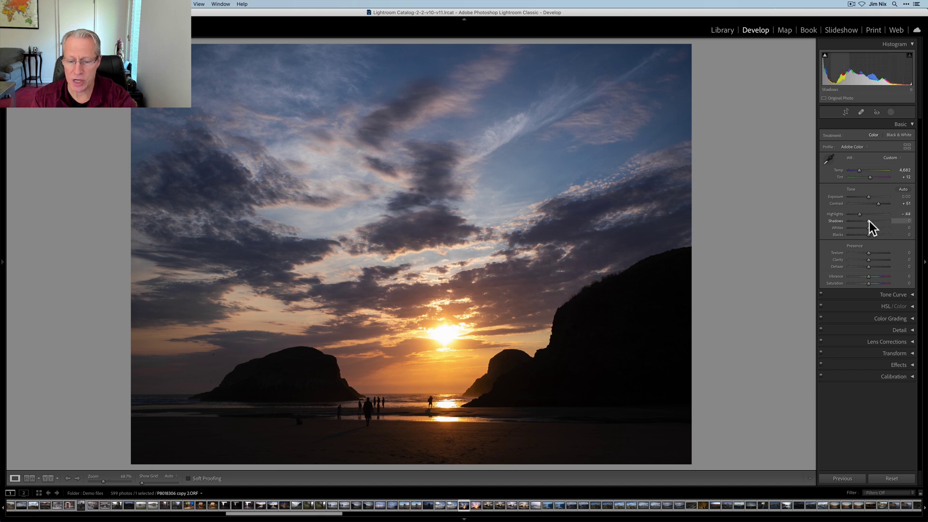
drag(869, 221, 885, 219)
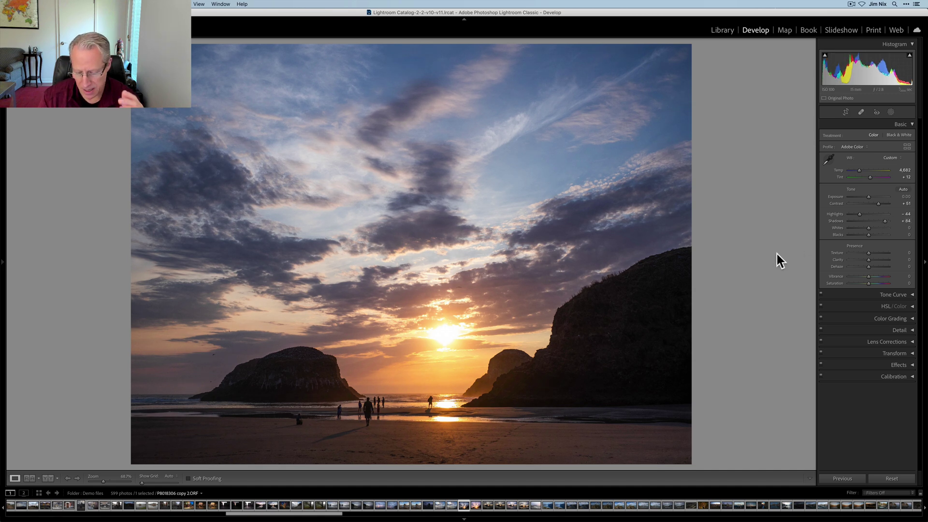
key(backslash)
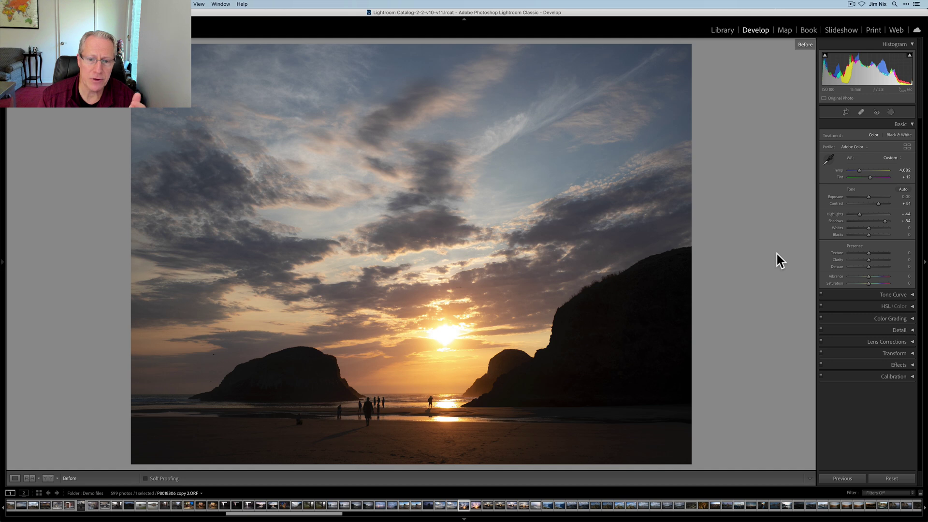
key(backslash)
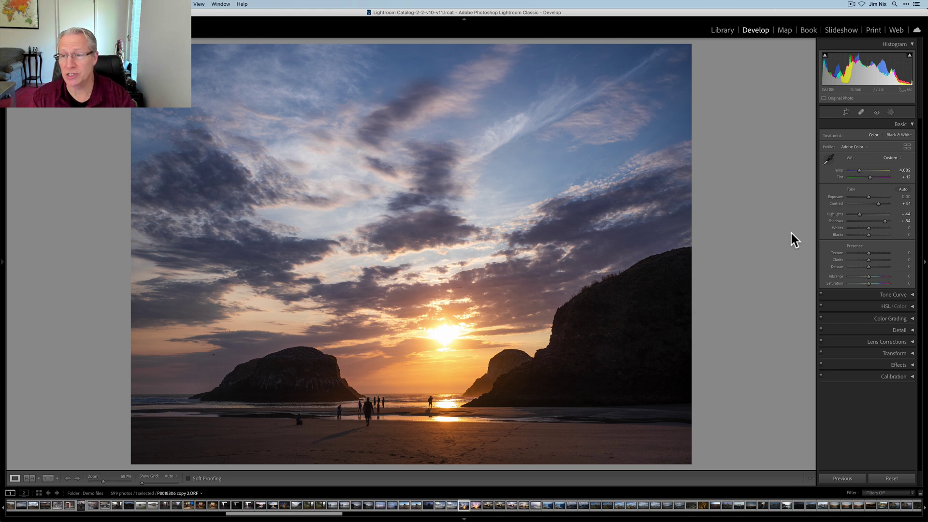
Create a Select Sky mask and hide its red overlay.
click(889, 113)
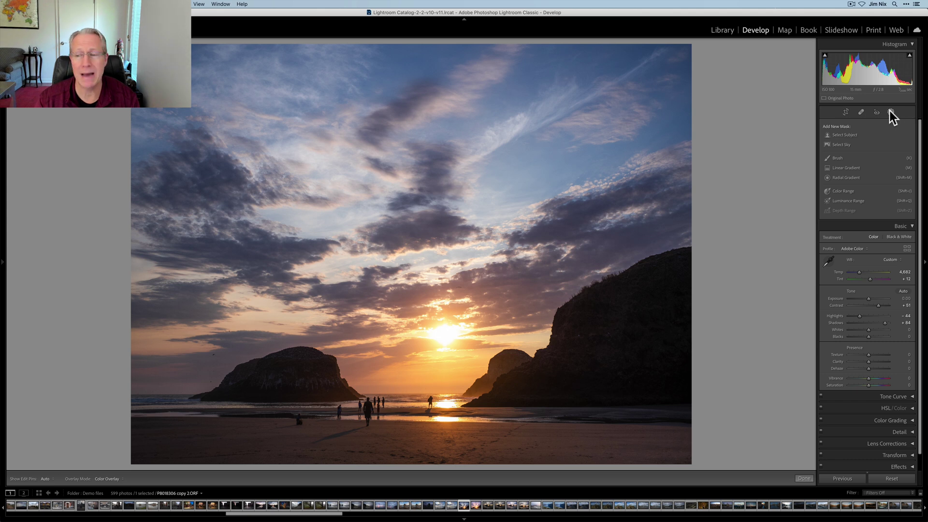
click(842, 146)
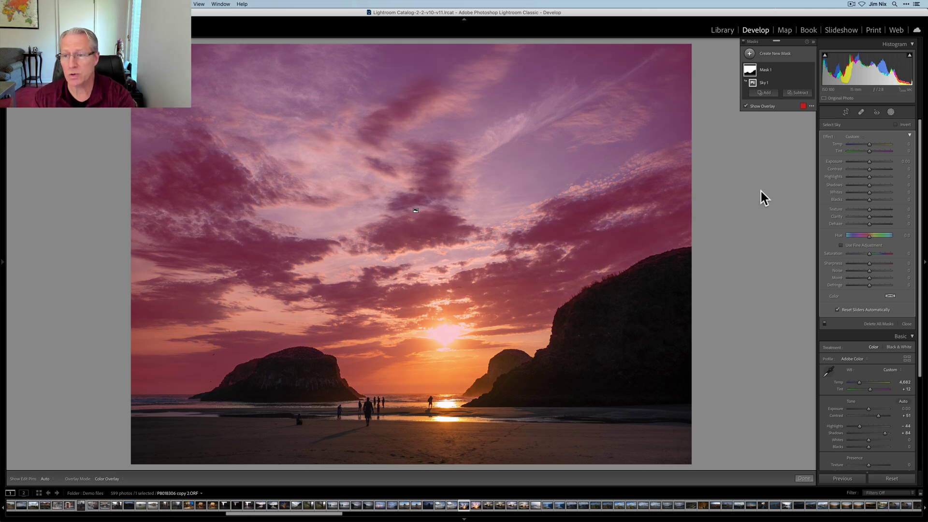
key(o)
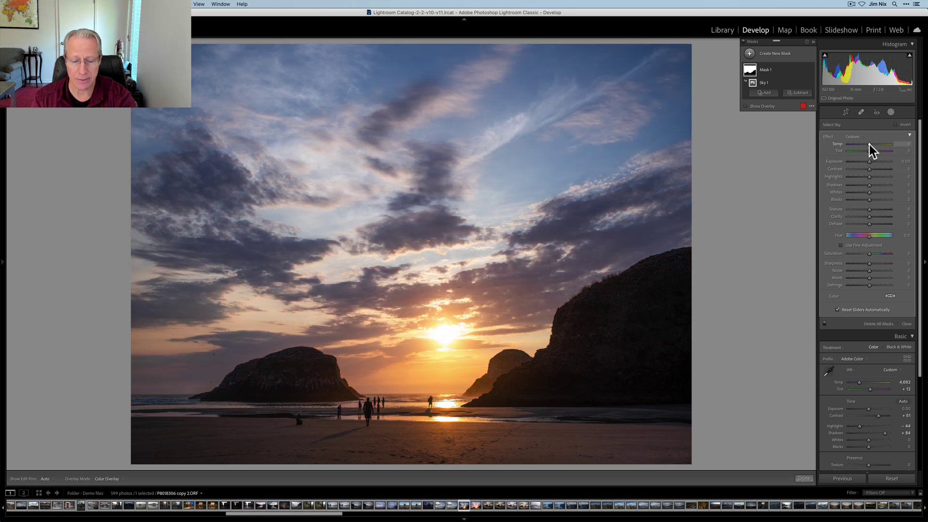
Warm the masked sky, raise its Exposure to 0.23, and pull its highlights down.
drag(869, 145, 874, 153)
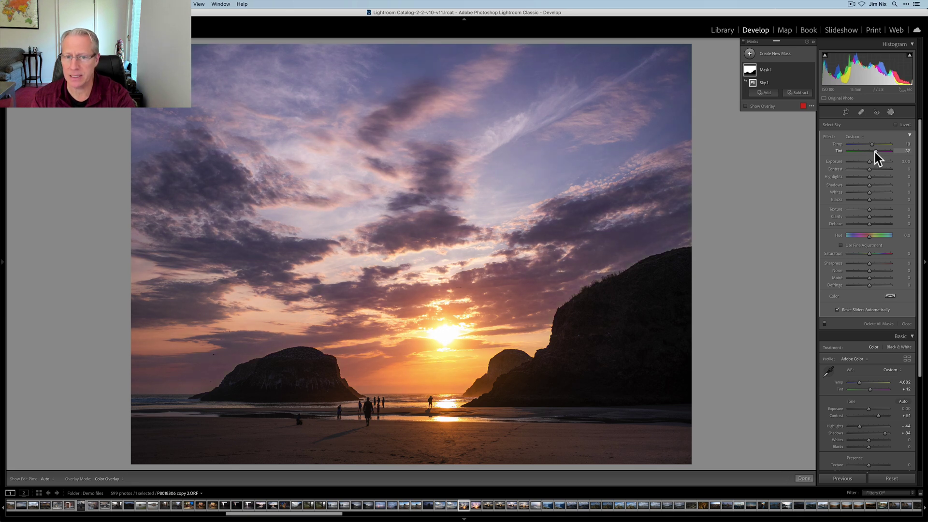
drag(869, 162, 862, 169)
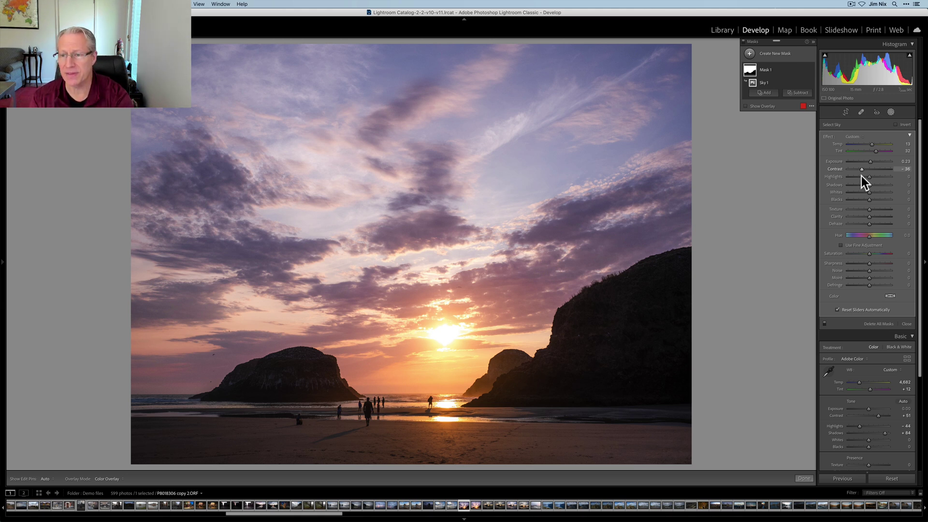
drag(869, 176, 867, 176)
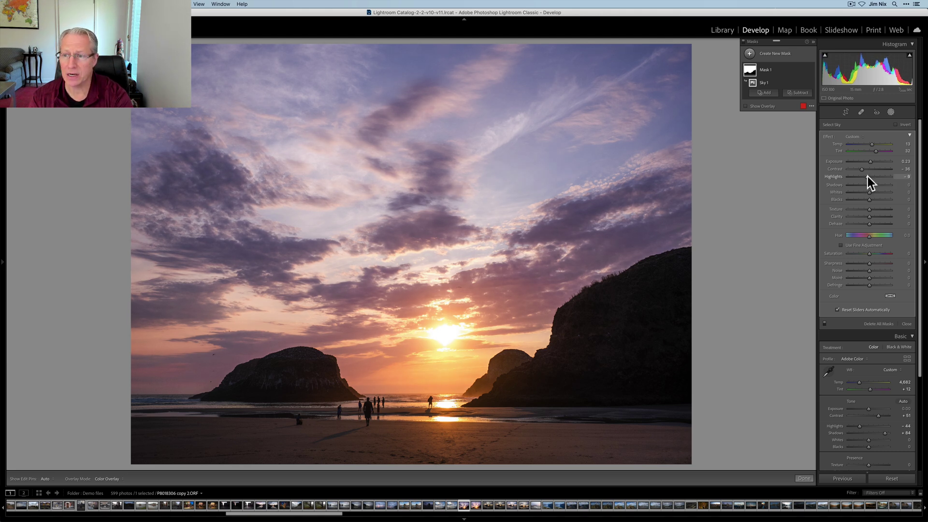
drag(867, 176, 865, 210)
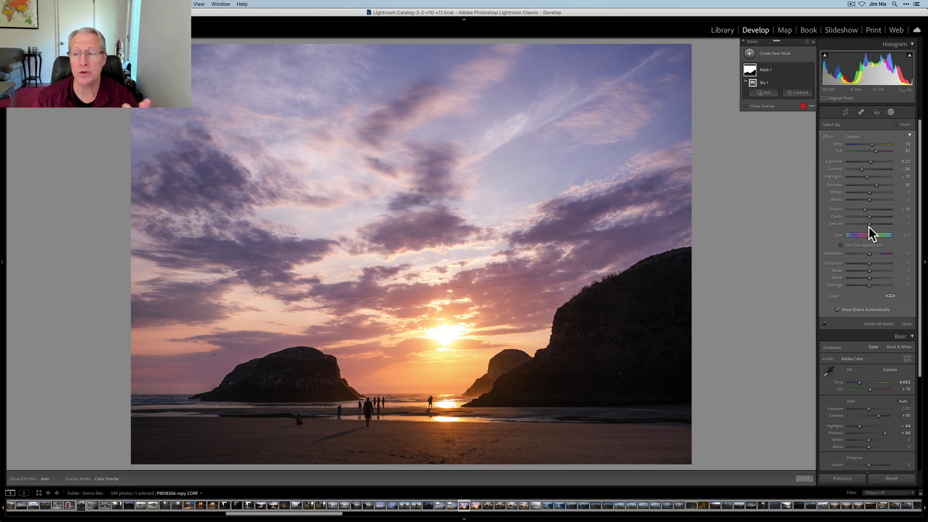
Set the sky mask's Dehaze to about −7 and Saturation to +25, then hide it to compare.
drag(869, 225, 866, 224)
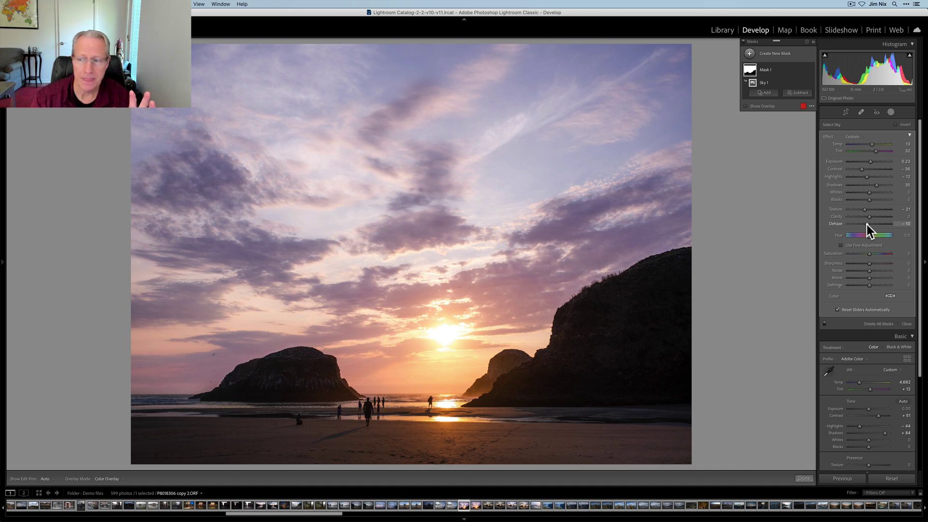
drag(866, 223, 866, 224)
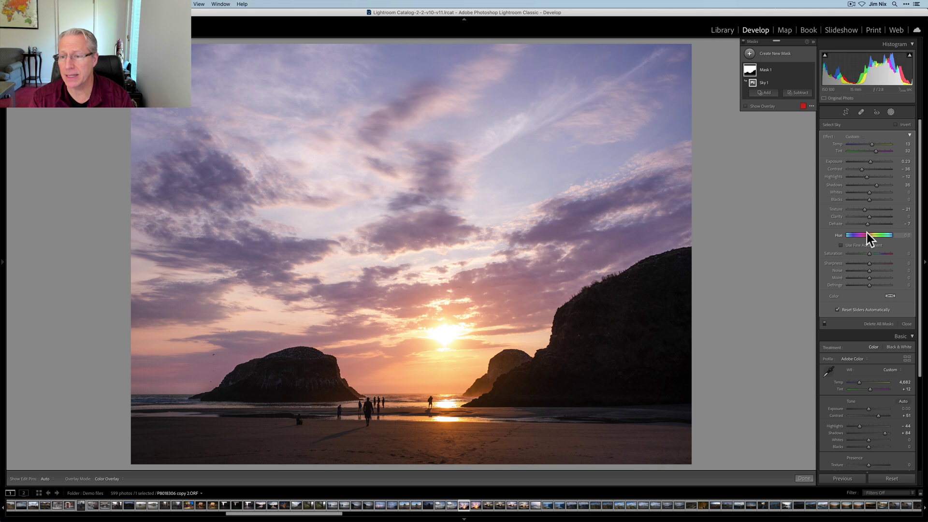
drag(868, 254, 874, 257)
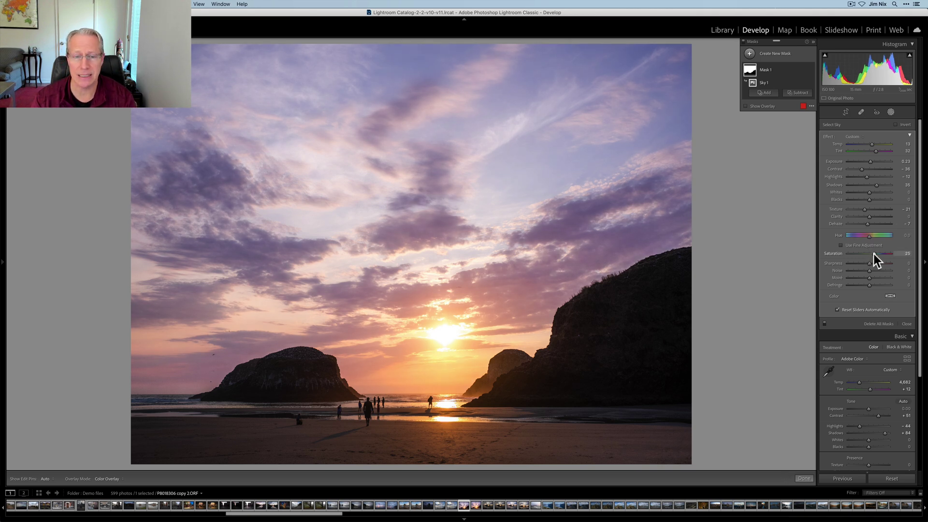
click(810, 83)
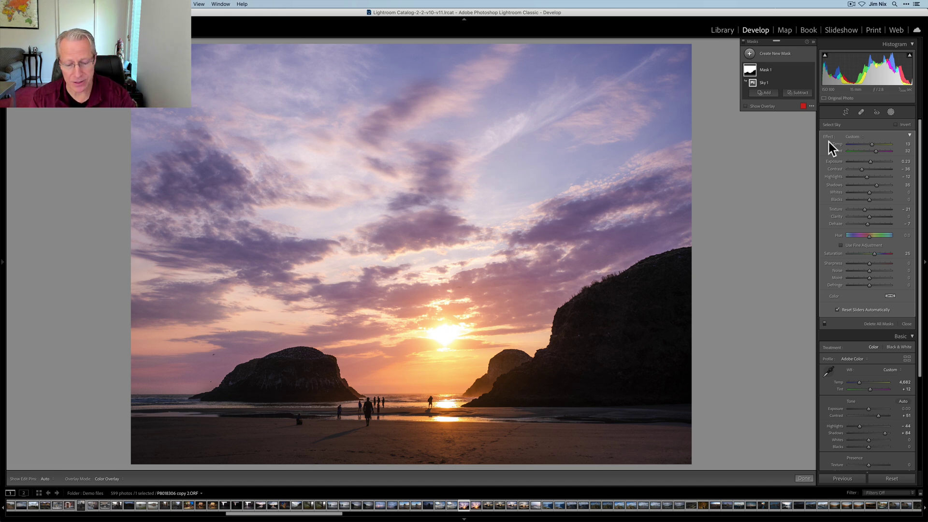
Add a second Select Sky mask, invert it onto the foreground, and hide the overlay.
click(749, 53)
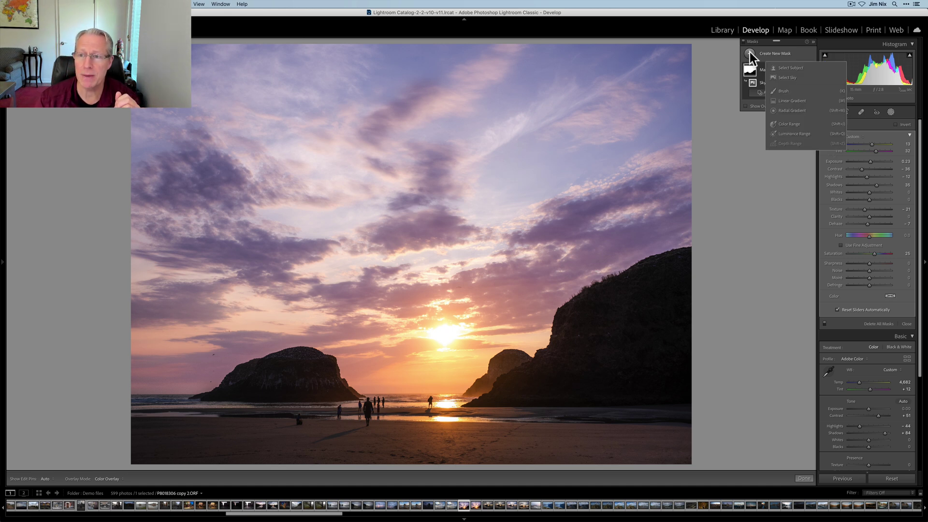
click(775, 79)
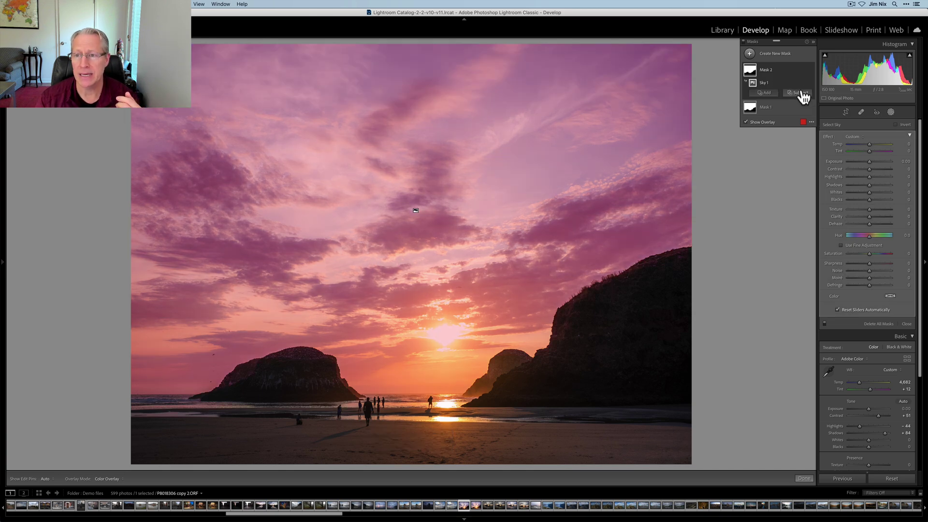
click(810, 82)
click(810, 83)
click(804, 83)
click(817, 104)
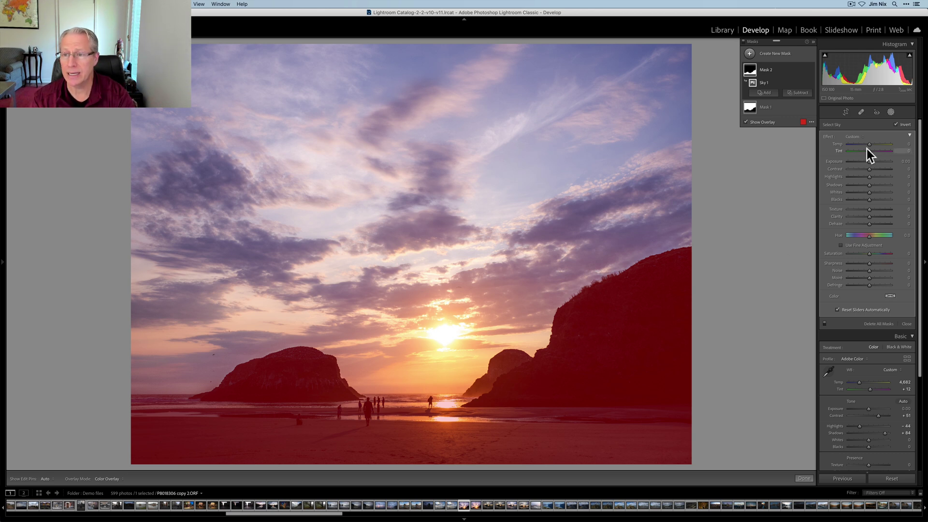
key(o)
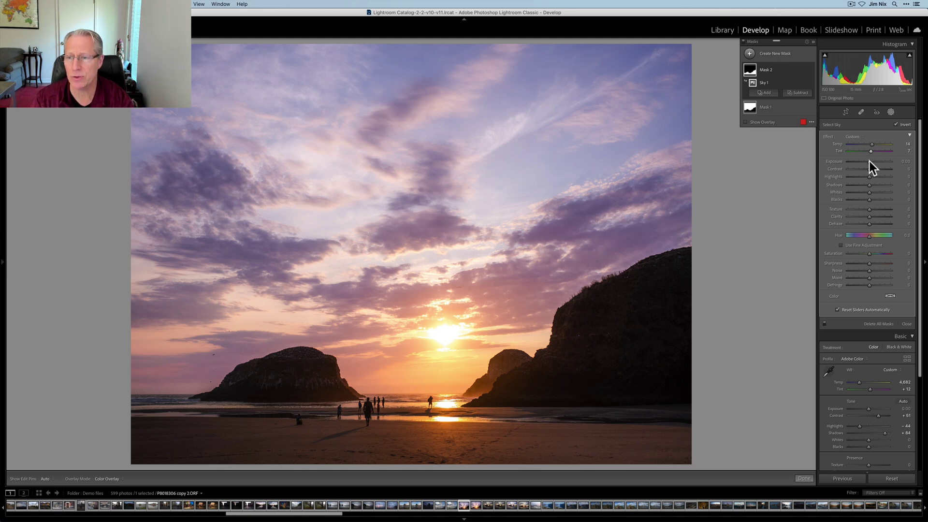
Brighten the foreground mask with Exposure 0.64, Clarity 24, Saturation 12, comparing before and after.
drag(870, 162, 872, 162)
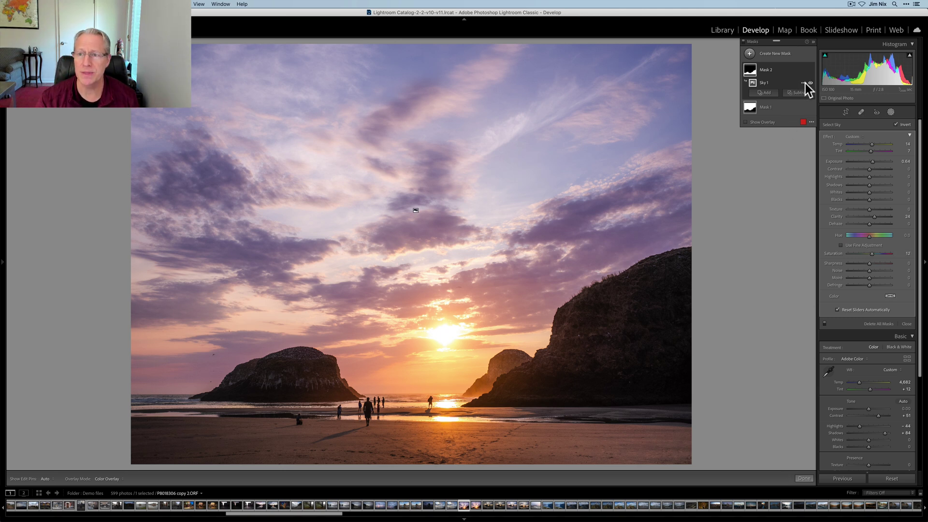
click(810, 83)
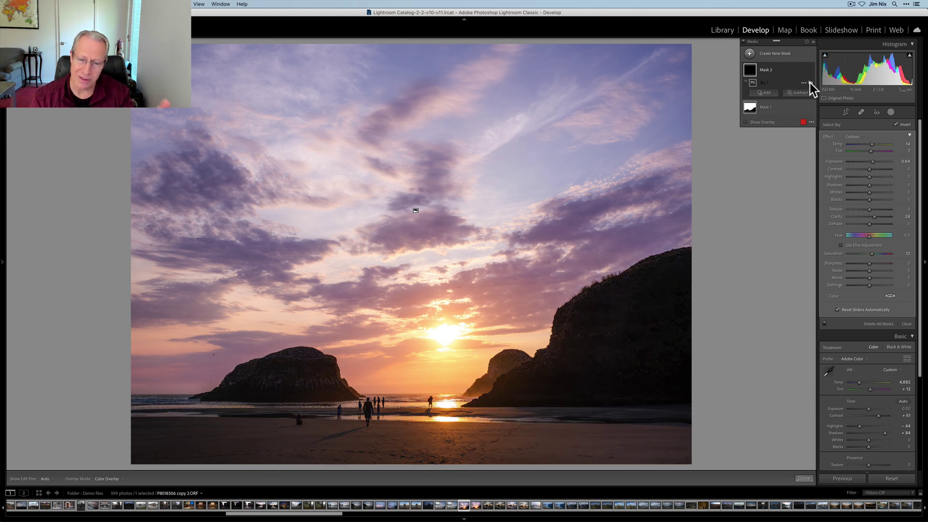
click(809, 82)
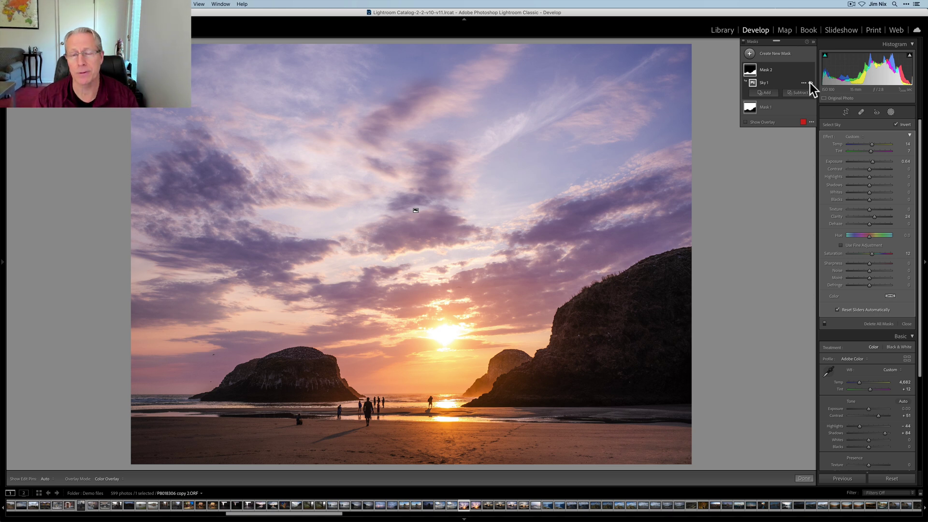
Add a Luminance Range mask sampled from the clouds' brightness.
click(749, 53)
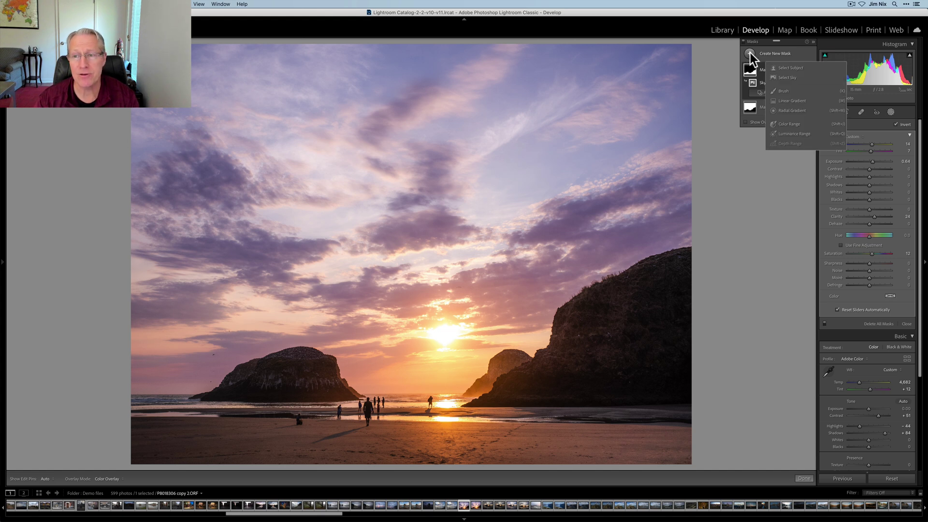
click(789, 134)
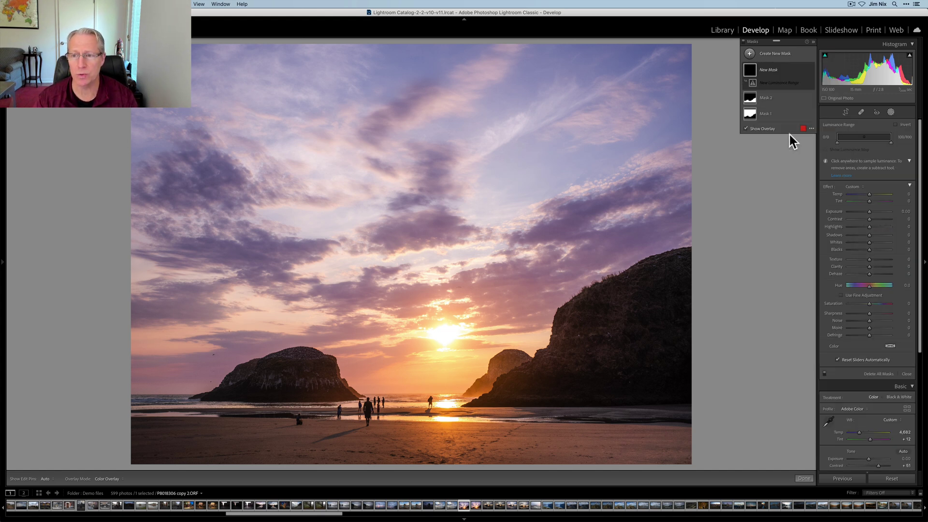
click(186, 200)
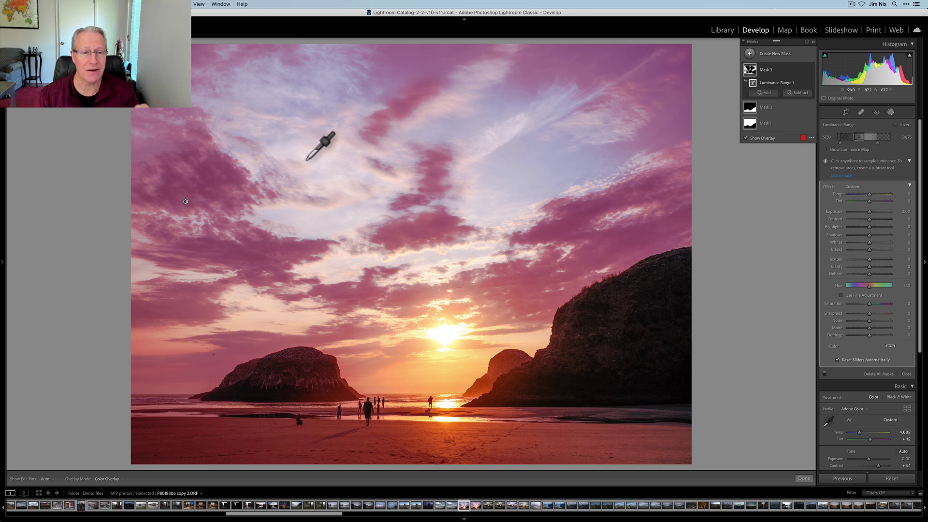
Invert the luminance mask, compare it uninverted, and keep it inverted over the rocks and beach.
click(896, 124)
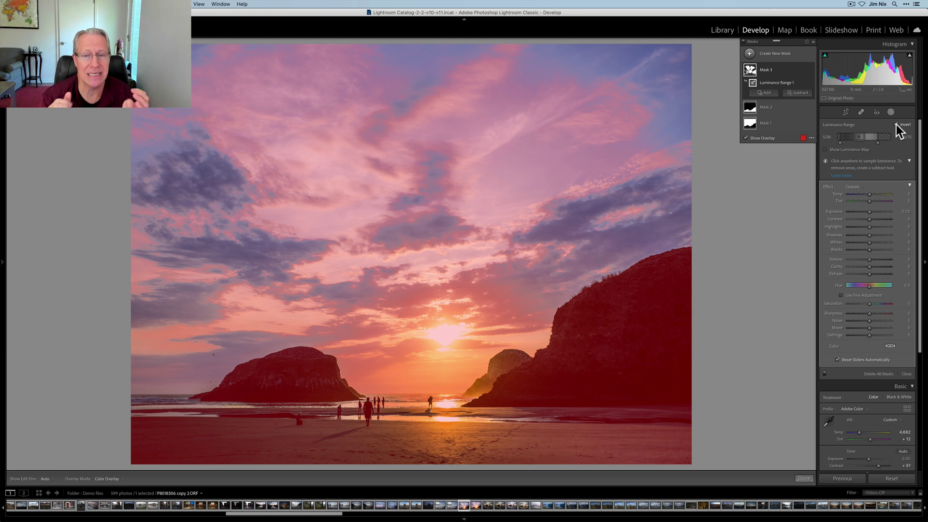
click(895, 125)
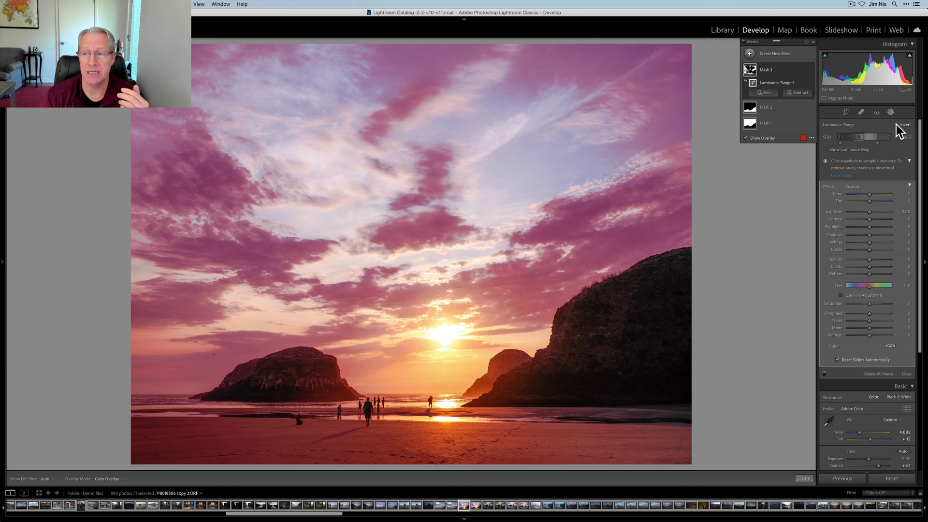
click(896, 125)
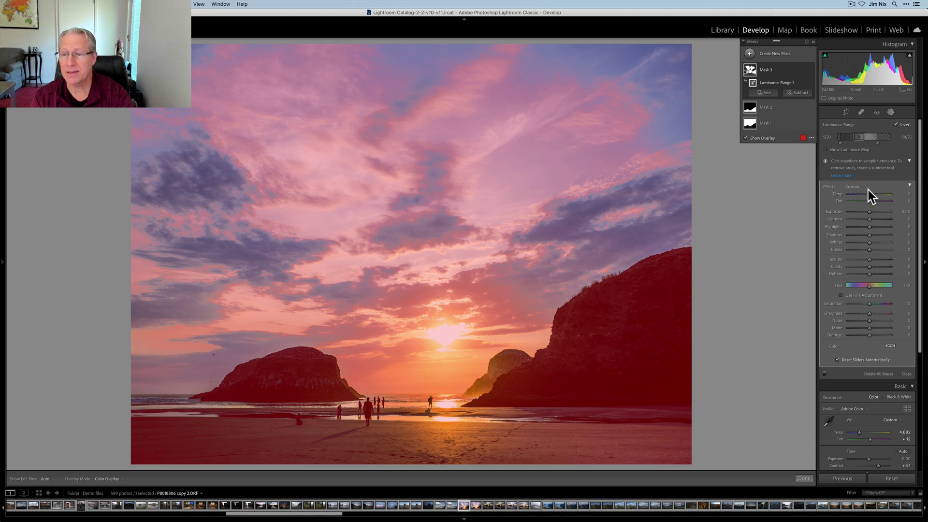
Warm the darker areas to Temp 31 and Tint 25, and ease Saturation to 11.
drag(869, 193, 875, 200)
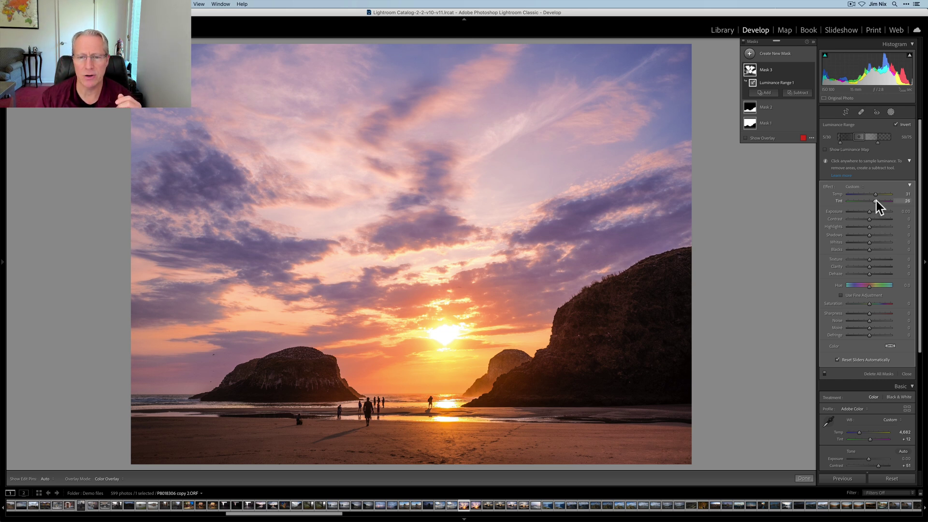
drag(875, 201, 875, 200)
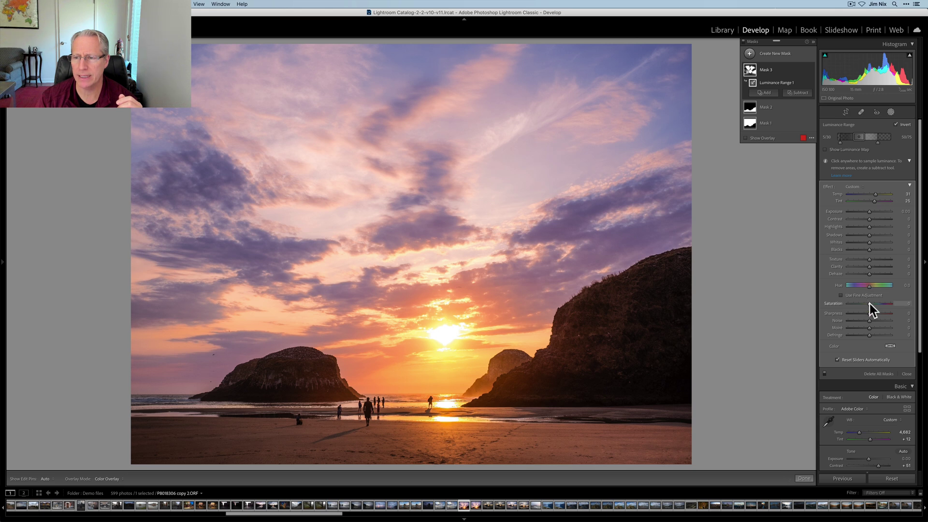
drag(868, 304, 867, 304)
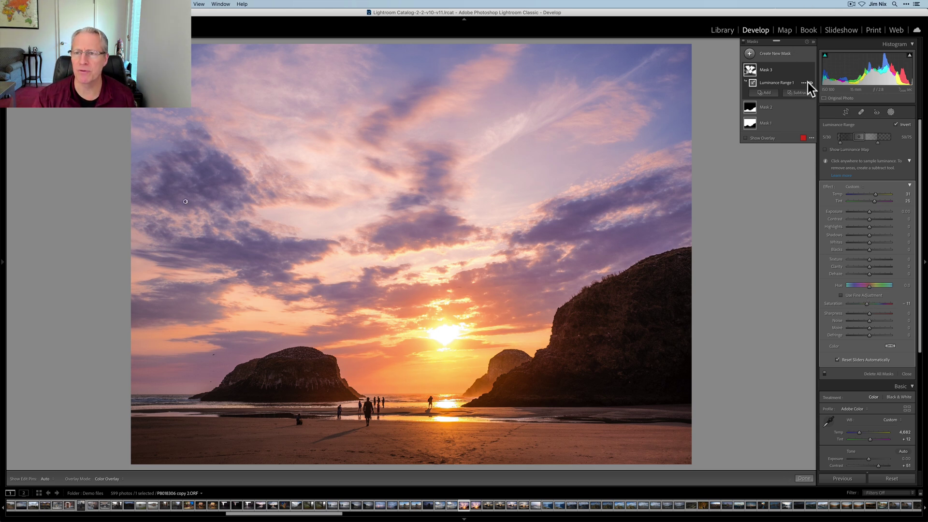
click(809, 83)
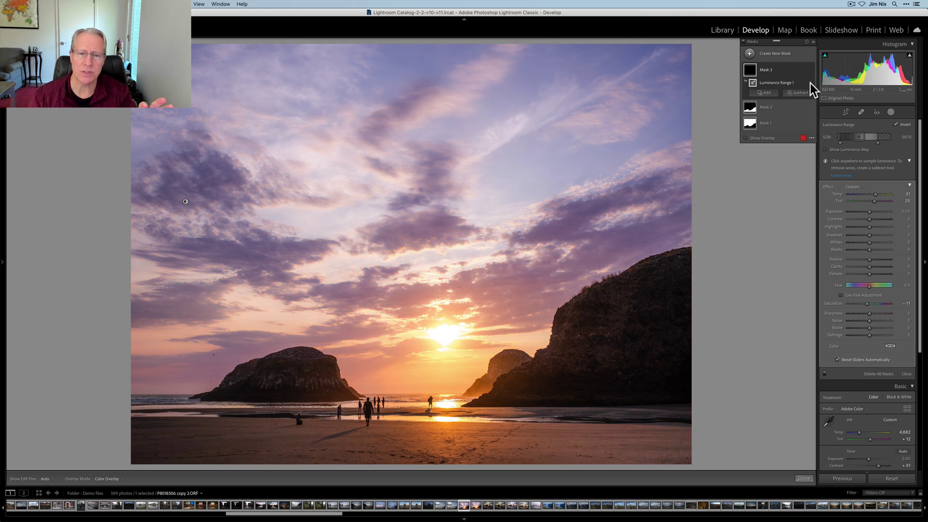
click(810, 84)
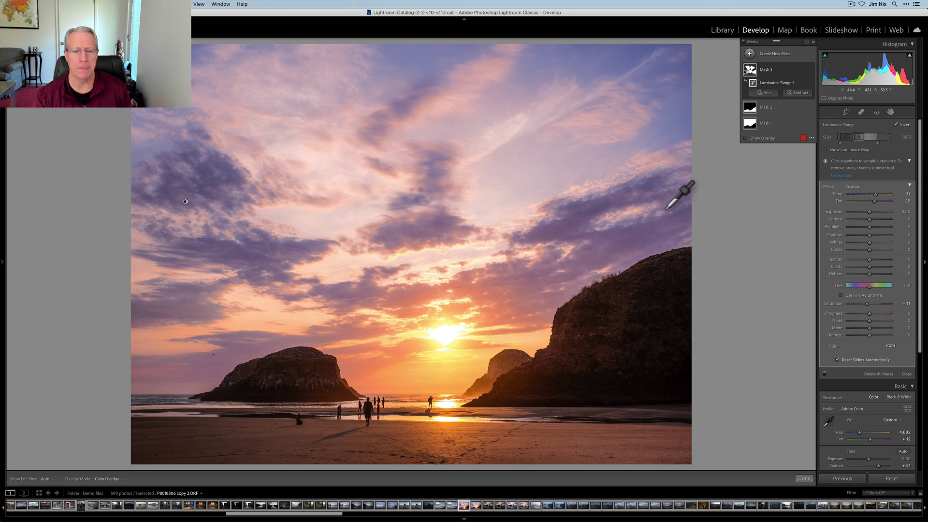
Draw a new Radial Gradient mask as an ellipse around the setting sun.
click(749, 55)
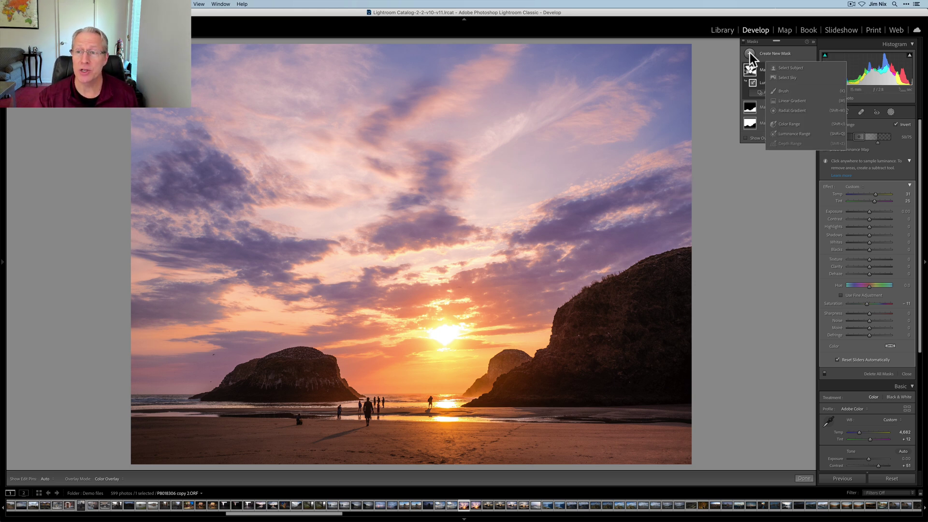
click(787, 112)
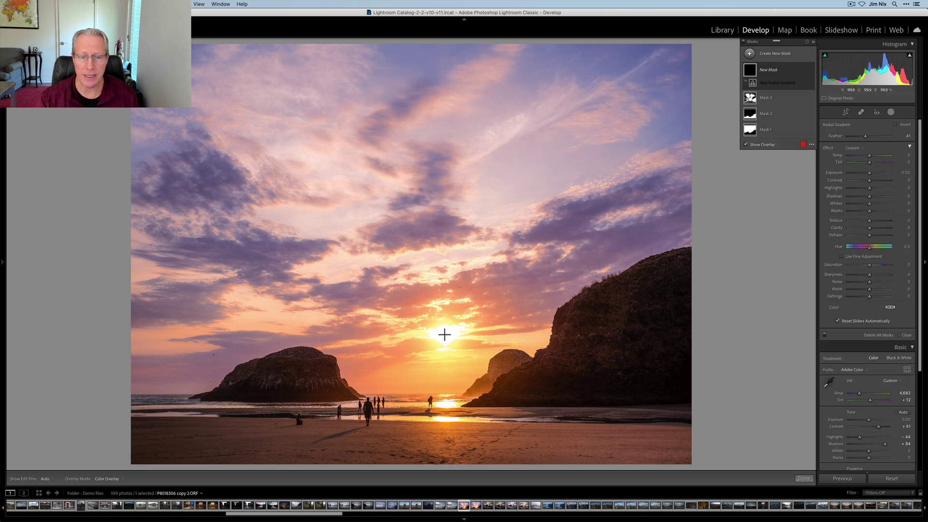
drag(445, 334, 626, 434)
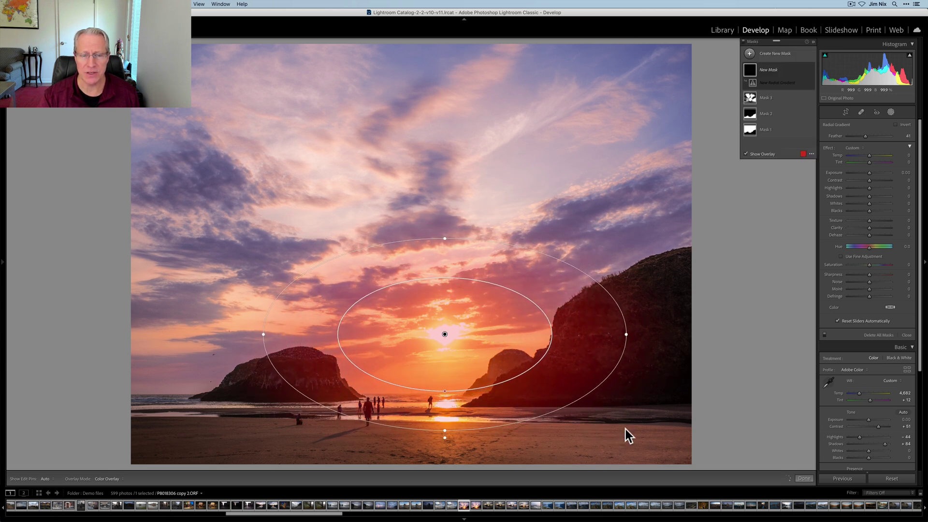
Set the sun mask to Temp 17, Exposure 0.54, Texture −28, Dehaze −6, Saturation 16.
click(872, 156)
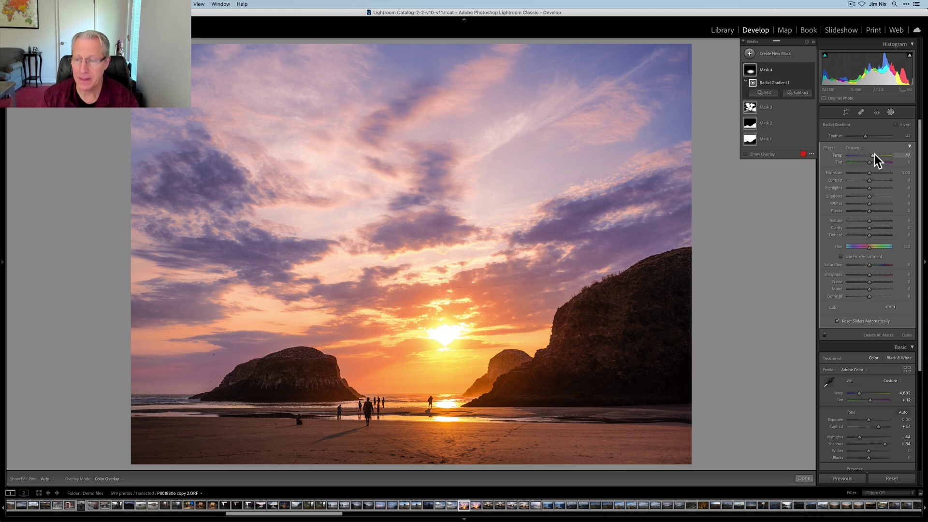
drag(870, 172, 873, 173)
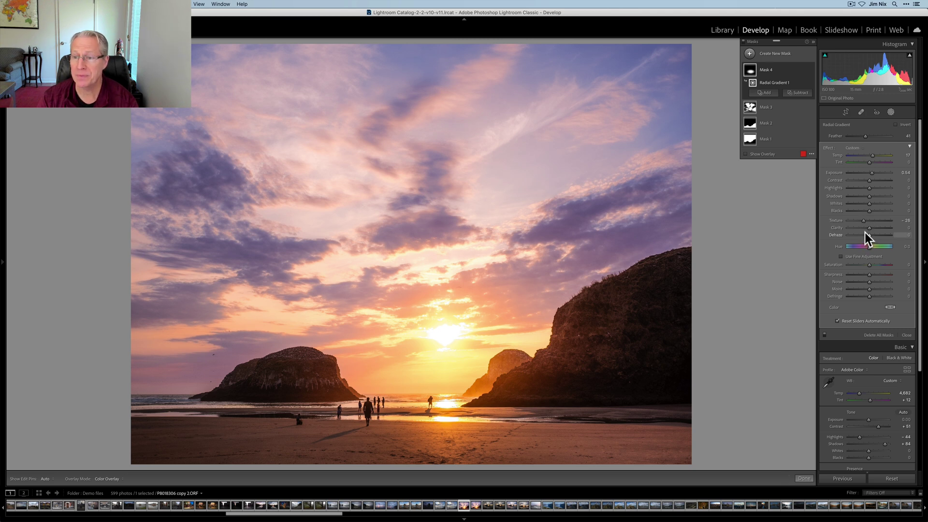
drag(867, 235, 866, 235)
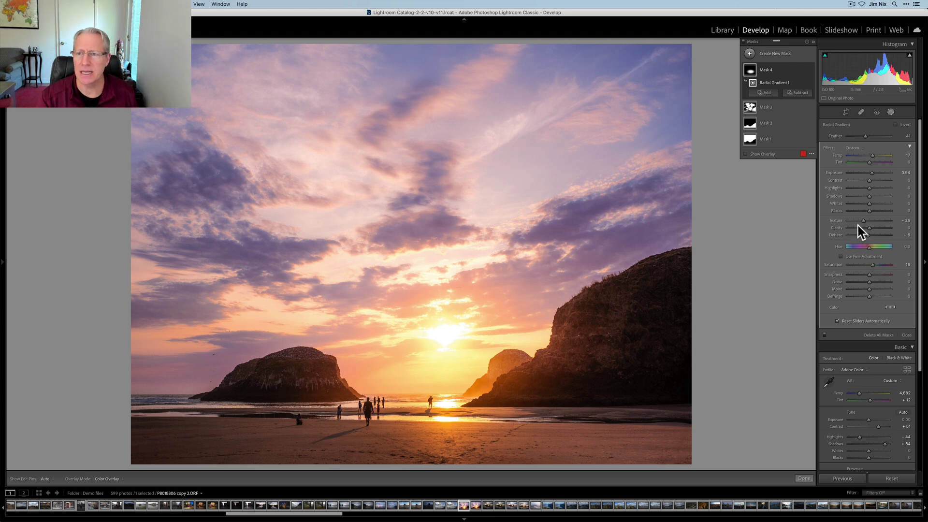
click(746, 153)
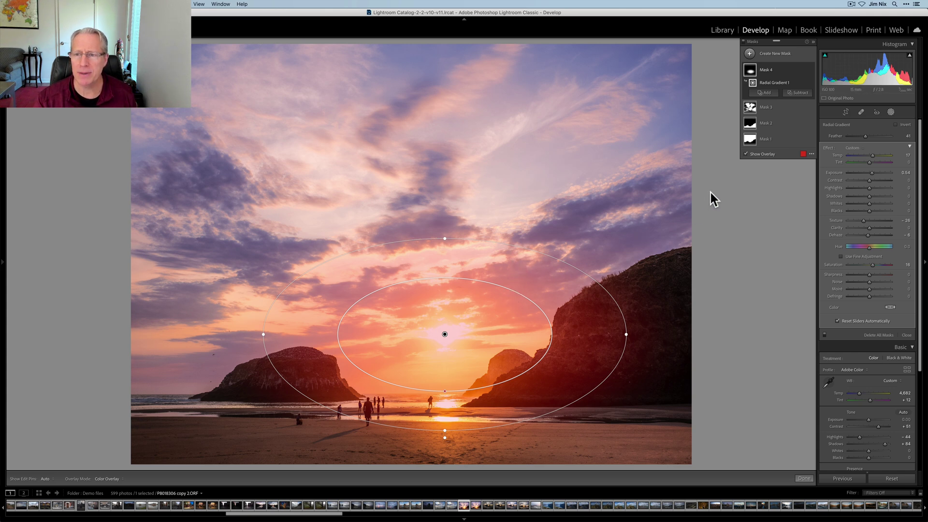
click(745, 154)
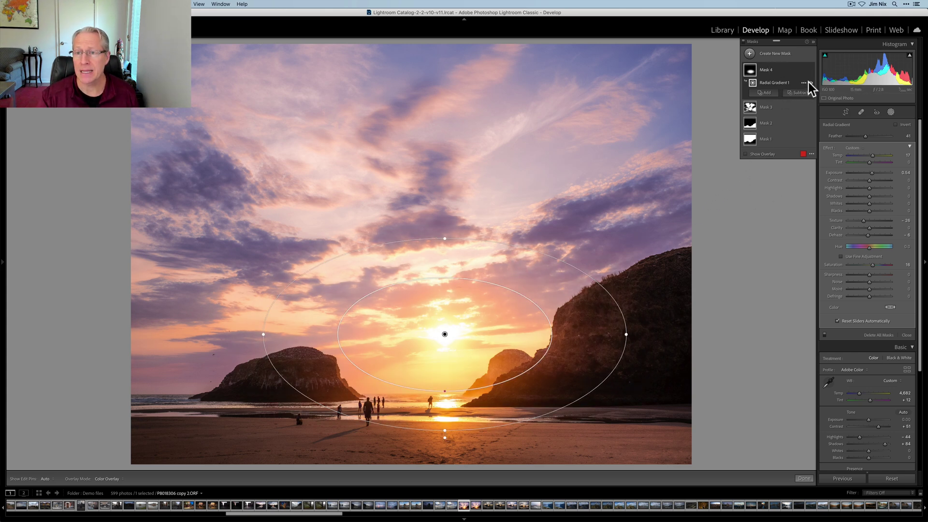
Toggle the masks off and back on to compare, then close the Masks panel.
click(744, 42)
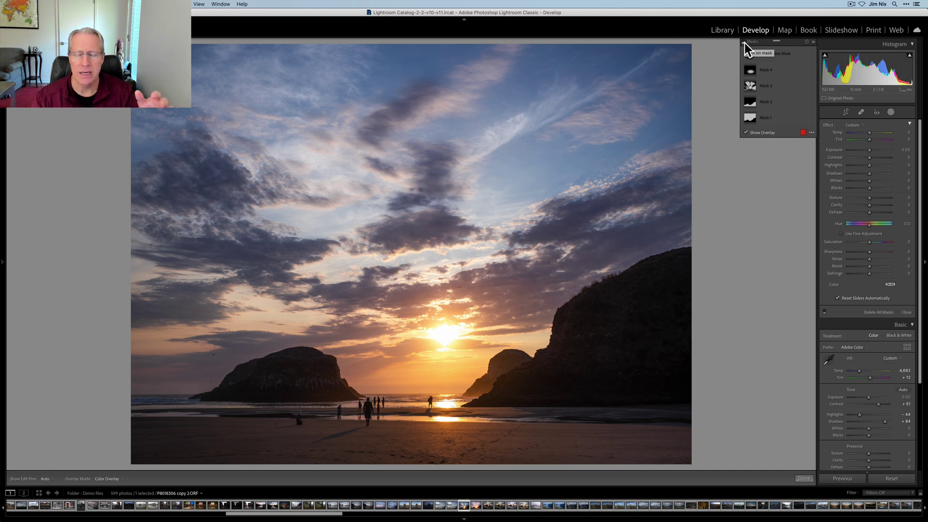
click(744, 43)
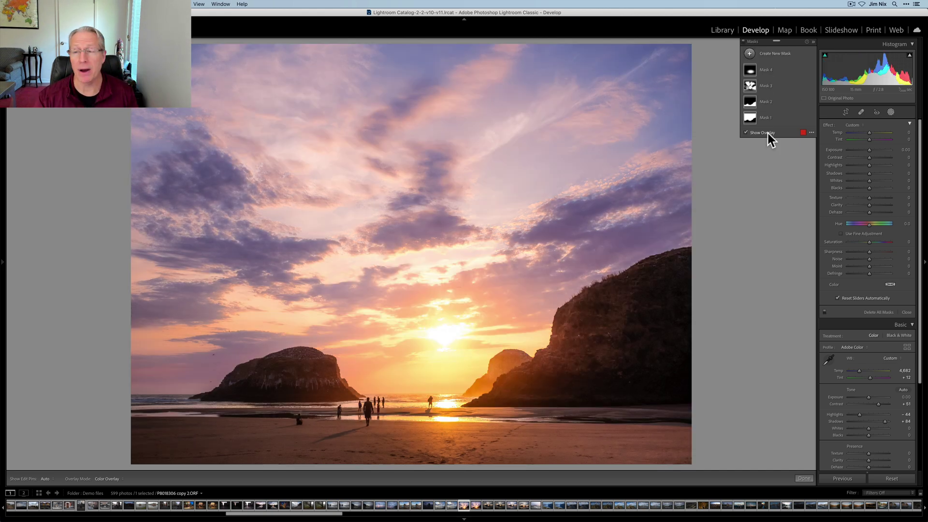
click(893, 110)
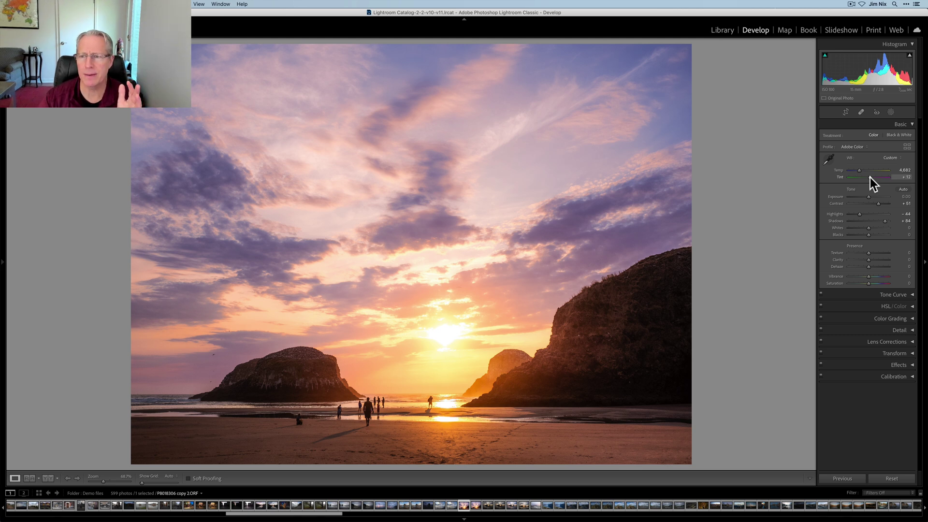
Nudge the overall Tint down from +12 to about +5.
key(Down)
key(Down)
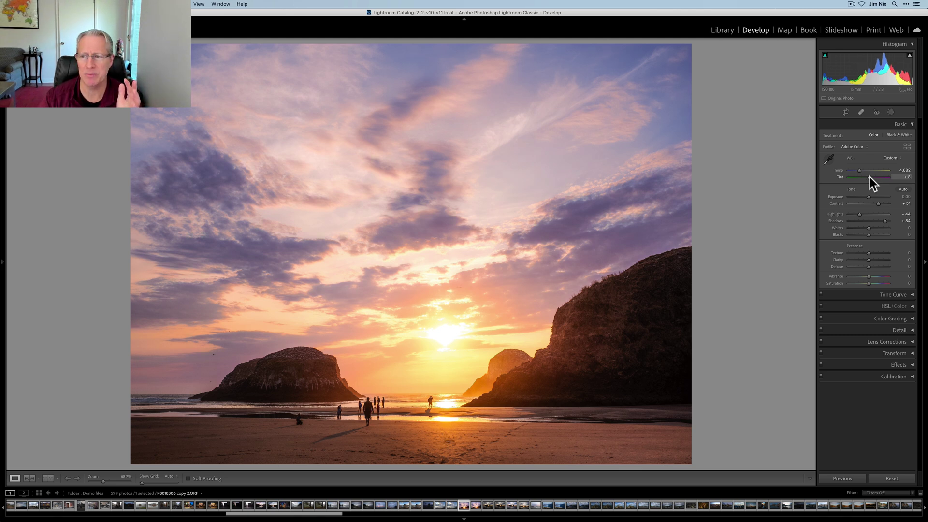
key(Down)
key(Down)
key(Down)
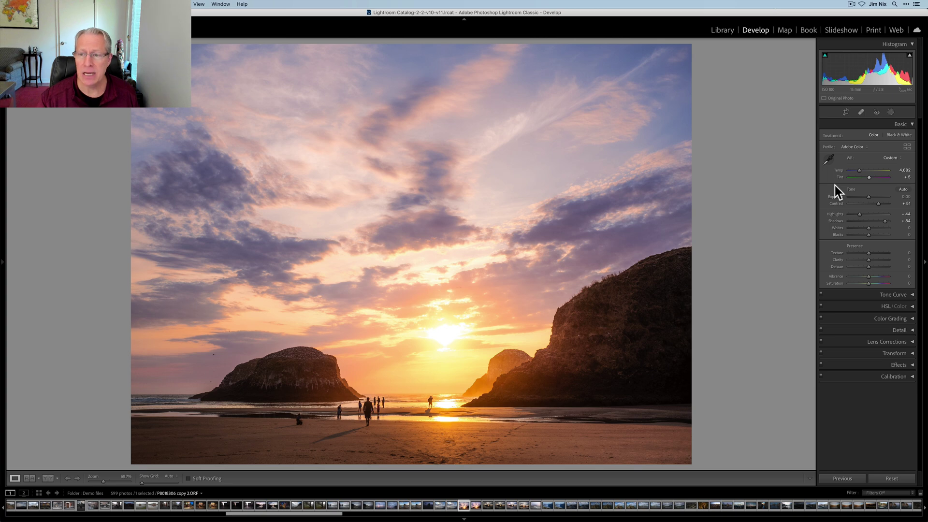
key(backslash)
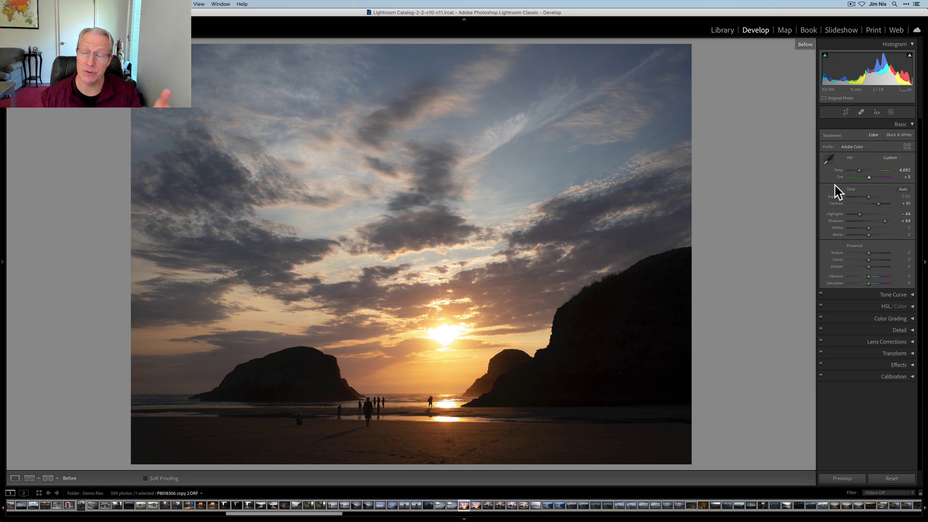
key(backslash)
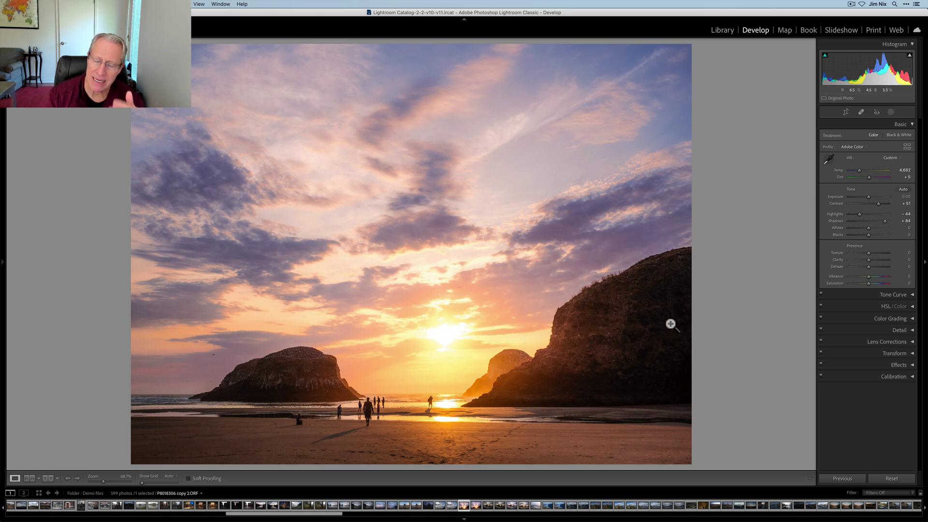
click(890, 112)
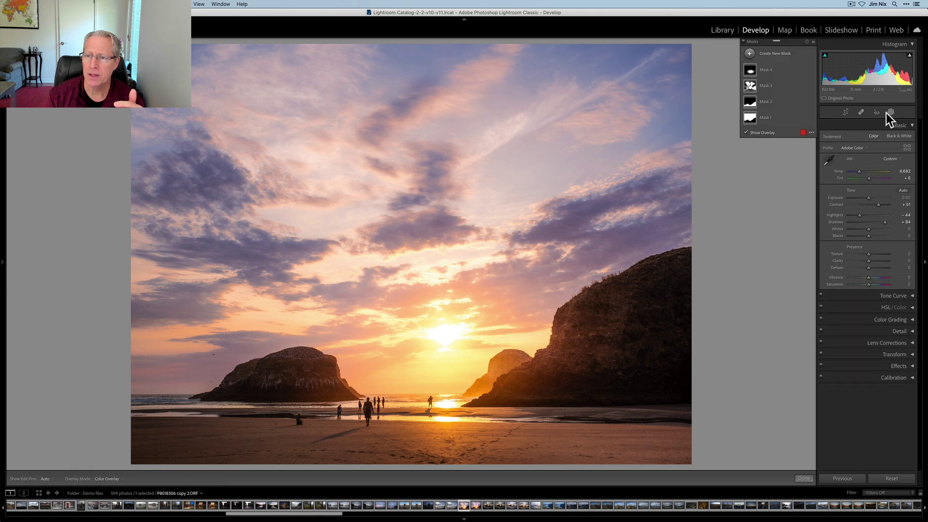
click(751, 70)
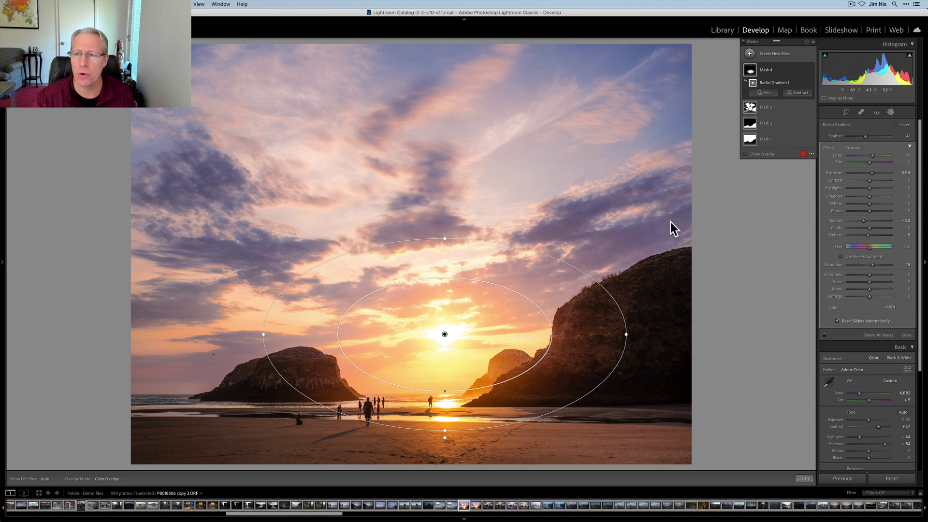
click(890, 111)
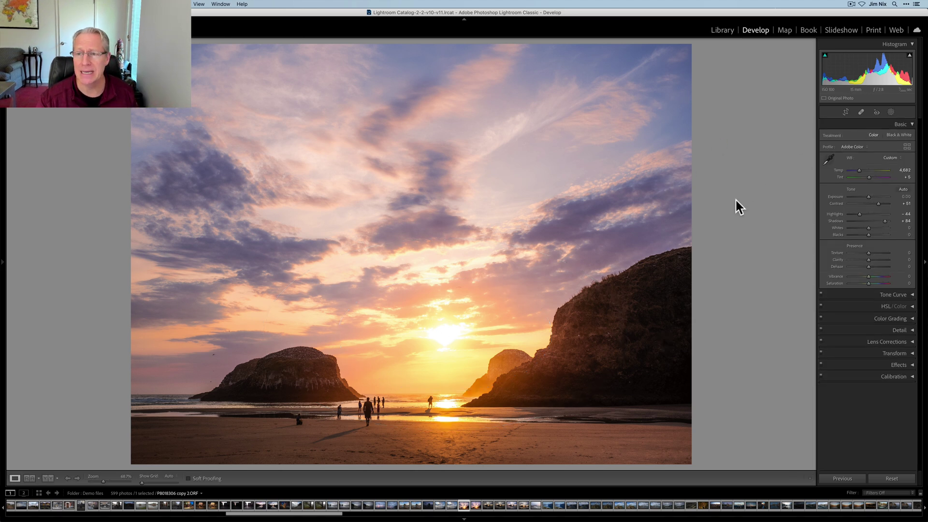